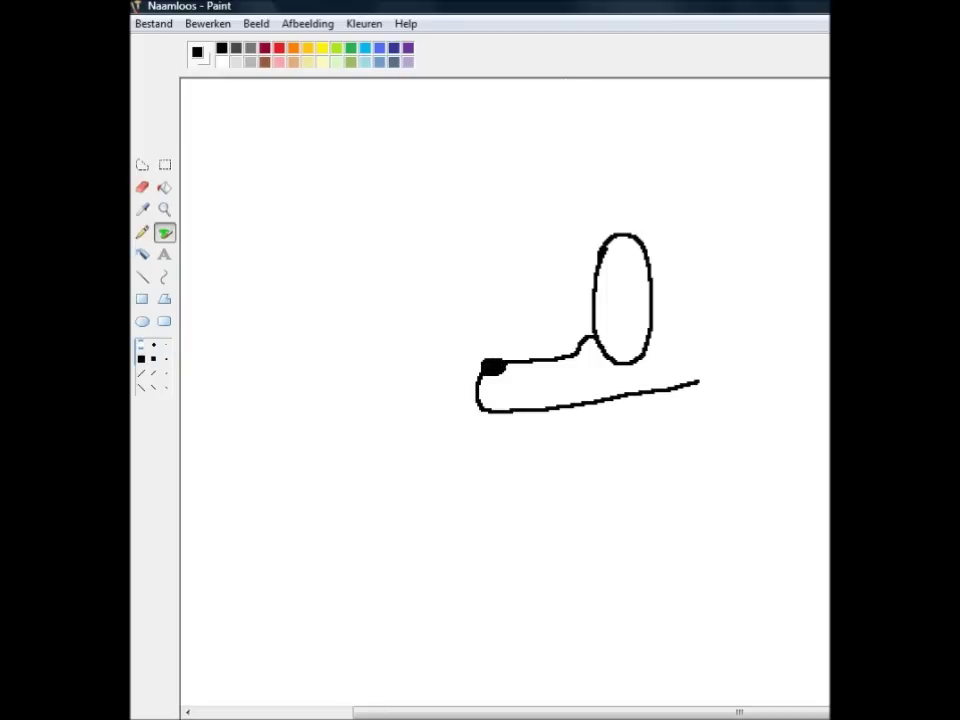
Finish the narrow second eye beside the first one, and move the head drawing down and left on the canvas.
mouse_move(580, 352)
mouse_down()
mouse_move(579, 262)
mouse_move(548, 320)
mouse_move(566, 356)
mouse_up()
click(164, 209)
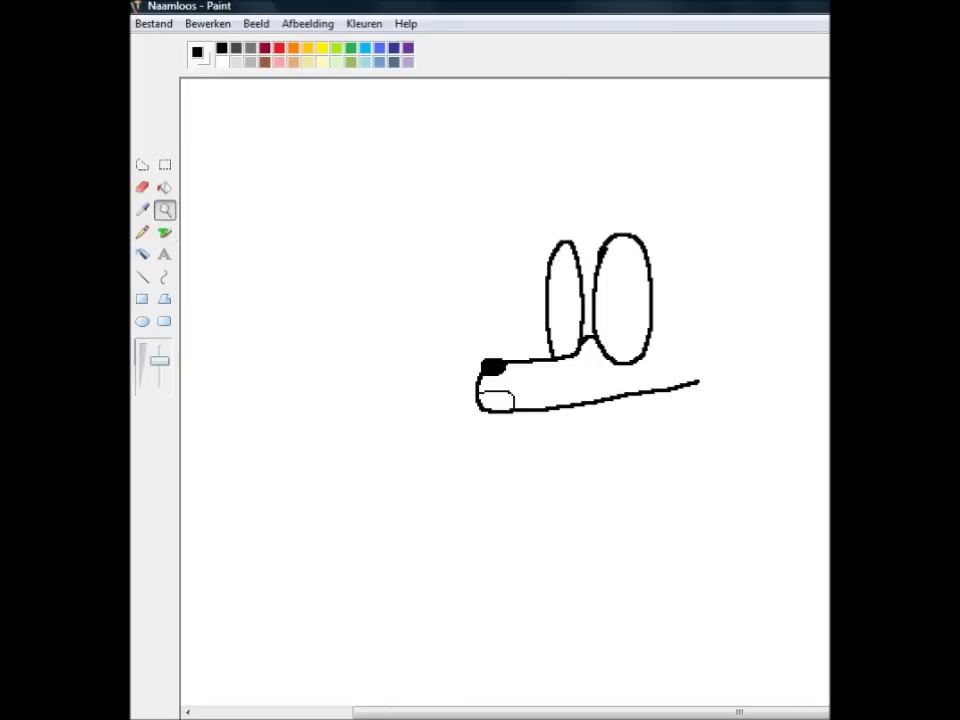
click(300, 230)
click(165, 165)
drag(401, 121, 621, 324)
drag(500, 220, 384, 263)
click(600, 270)
click(165, 209)
click(467, 256)
Close the back of the snout with a thin curved line below the larger eye, and fill both eyes black.
click(165, 232)
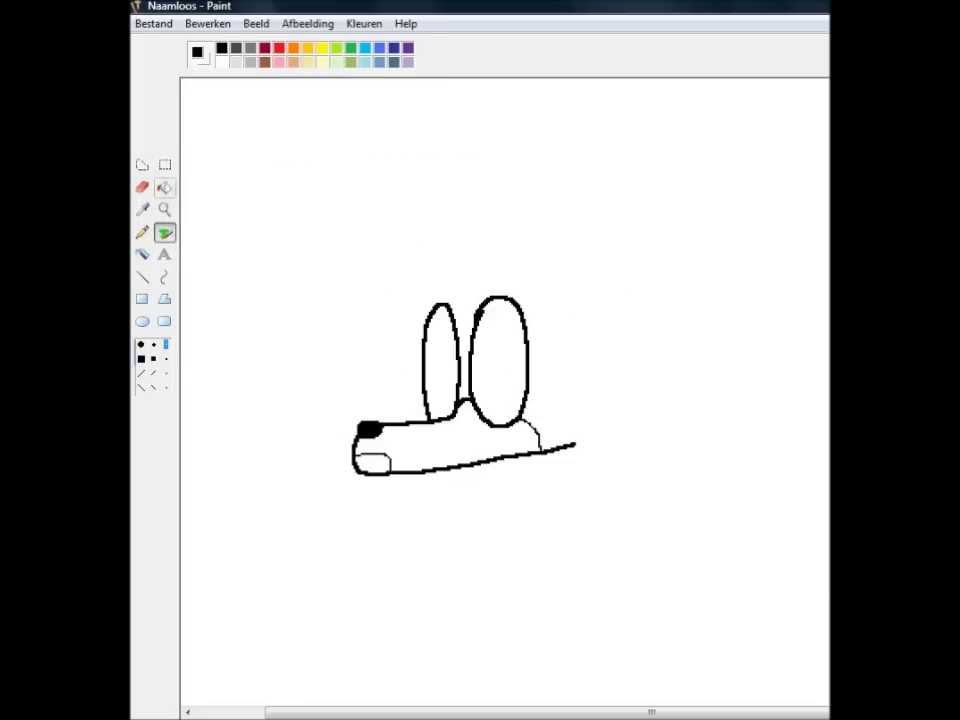
click(164, 187)
click(498, 360)
click(441, 362)
Outline the head around the eyes, with a two-lobed top and a pointed cheek tuft joining the jawline at the back.
click(164, 232)
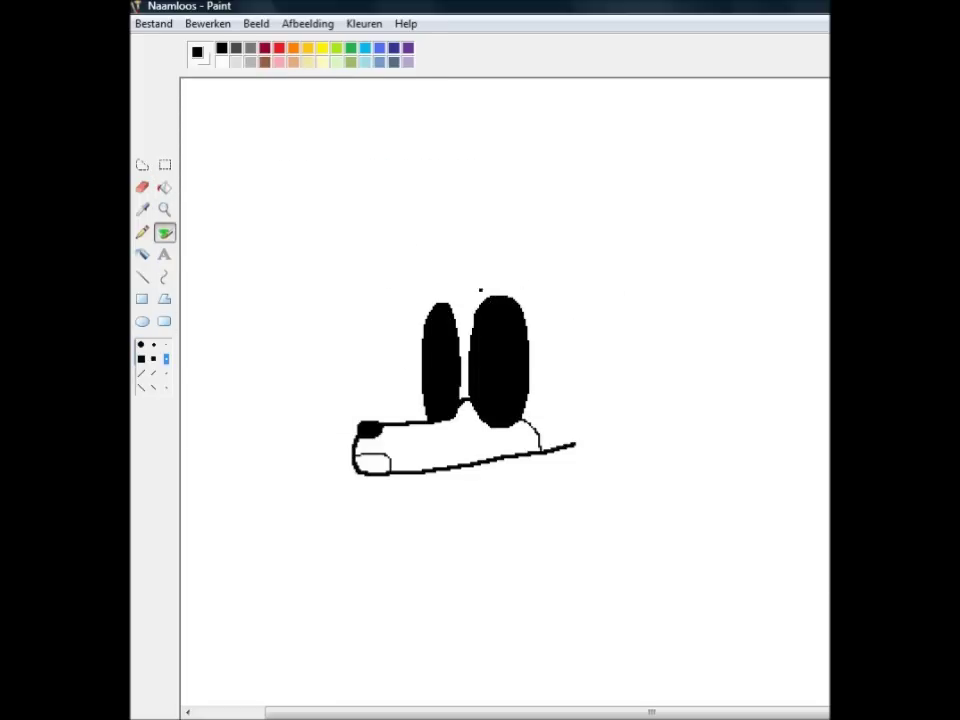
mouse_move(470, 272)
mouse_down()
mouse_move(500, 253)
mouse_move(559, 260)
mouse_move(583, 305)
mouse_move(582, 369)
mouse_move(594, 390)
mouse_move(656, 387)
mouse_move(602, 440)
mouse_up()
mouse_move(474, 261)
mouse_down()
mouse_move(441, 259)
mouse_move(428, 274)
mouse_move(418, 358)
mouse_up()
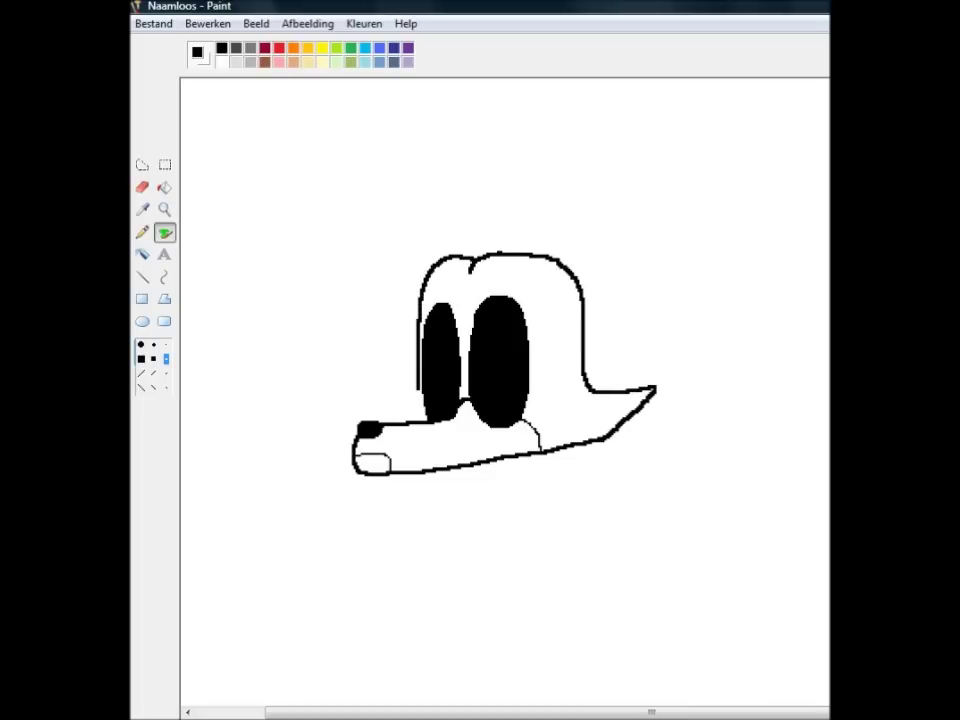
Undo the front head line and redraw it down to a pointed cheek tuft ending at the nose.
key(ctrl+z)
key(ctrl+z)
mouse_move(474, 257)
mouse_down()
mouse_move(425, 297)
mouse_move(413, 370)
mouse_move(368, 398)
mouse_move(360, 420)
mouse_up()
click(142, 187)
mouse_move(456, 262)
mouse_down()
mouse_move(416, 312)
mouse_move(446, 268)
mouse_move(439, 262)
mouse_move(416, 319)
mouse_up()
click(165, 232)
Draw a pointed, teardrop-shaped ear outline above the back of the head.
key(ctrl+z)
mouse_move(598, 242)
mouse_down()
mouse_move(555, 206)
mouse_move(554, 229)
mouse_move(582, 160)
mouse_move(643, 109)
mouse_move(639, 233)
mouse_move(606, 266)
mouse_up()
scroll(696, 156, up, 1)
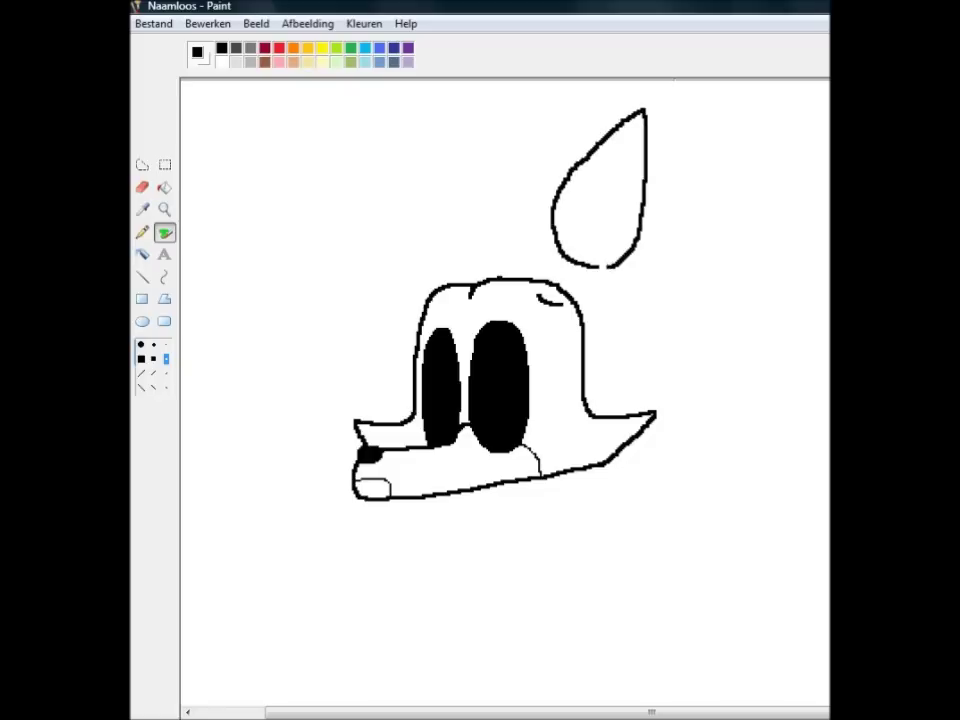
Select the ear and move it slightly lower, closer to the top of the head.
click(165, 165)
drag(715, 94, 536, 273)
drag(606, 200, 602, 217)
click(154, 382)
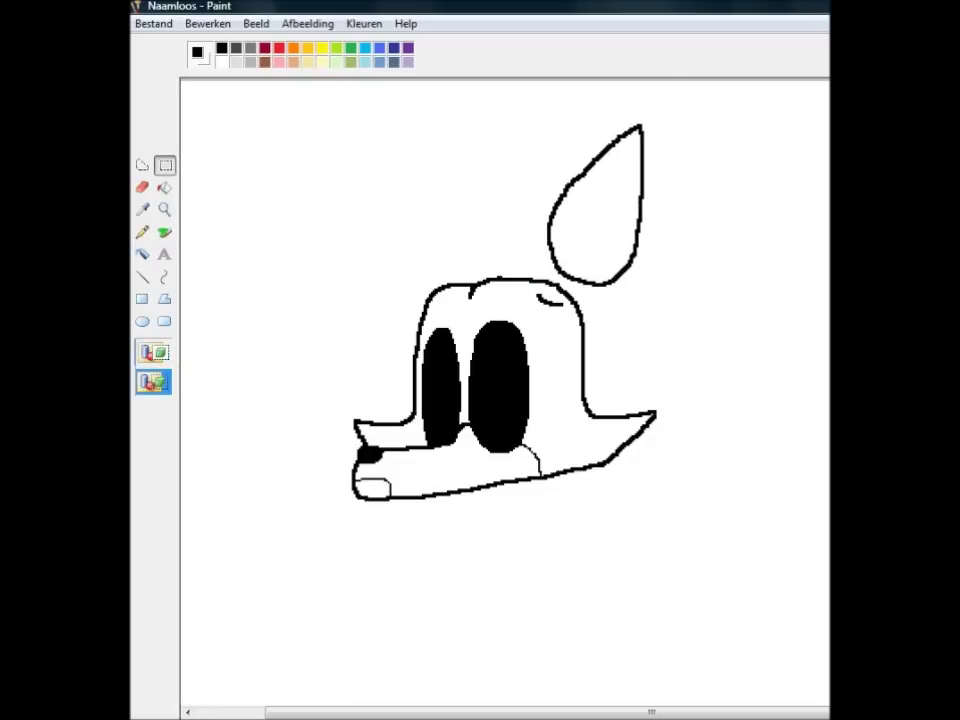
Duplicate the ear, mirror the copy horizontally and place it above the front of the head.
right_click(600, 230)
click(645, 261)
right_click(407, 242)
click(461, 289)
right_click(249, 191)
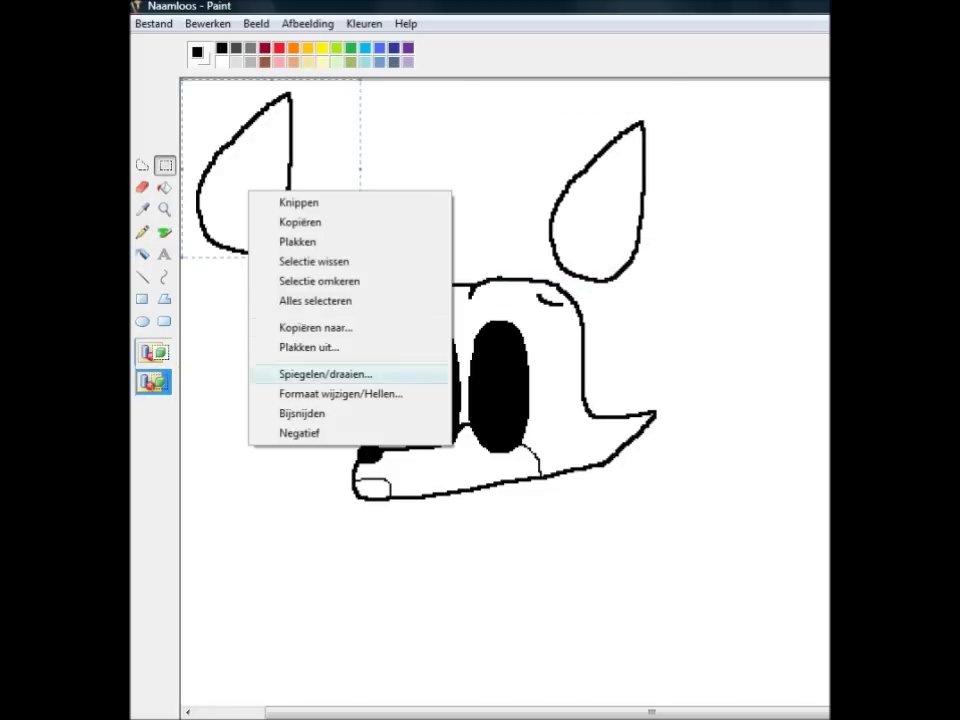
click(326, 374)
click(408, 99)
drag(292, 170, 405, 198)
Draw thick black stems connecting both ears to the head.
click(165, 232)
drag(563, 290, 564, 287)
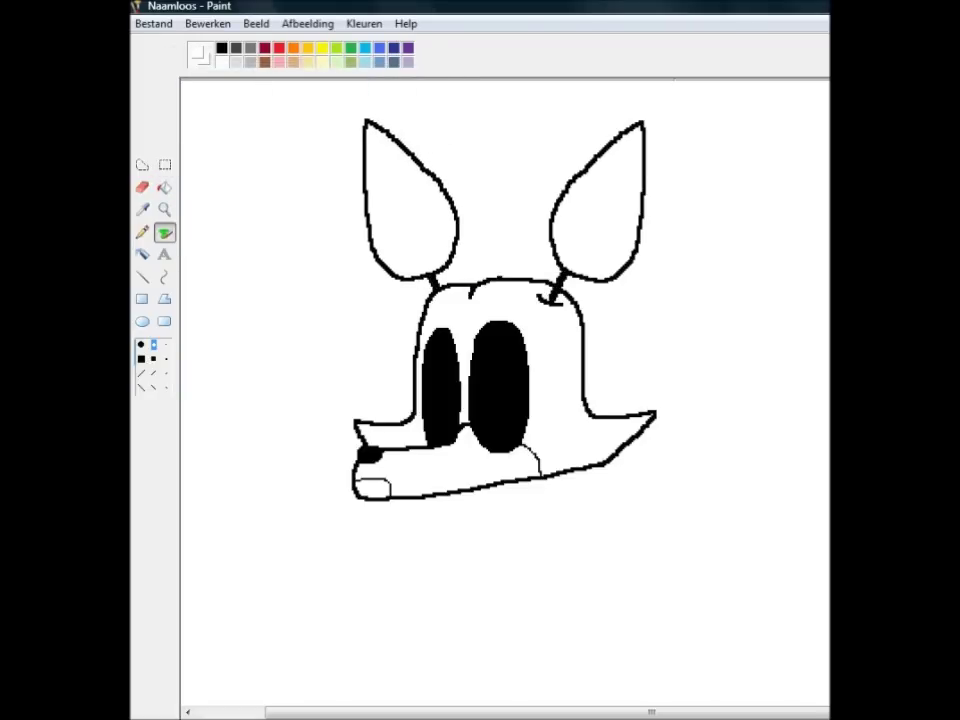
Set the smallest round brush and replace the light pink palette colour with a custom bright magenta.
click(166, 344)
double_click(279, 62)
click(726, 296)
click(585, 498)
click(584, 497)
Outline an inner area in magenta inside each ear and fill both areas with the same colour.
mouse_move(572, 212)
mouse_down()
mouse_move(624, 153)
mouse_move(615, 245)
mouse_up()
mouse_move(445, 226)
mouse_down()
mouse_move(418, 260)
mouse_move(398, 255)
mouse_move(380, 155)
mouse_move(442, 217)
mouse_up()
click(164, 187)
click(410, 210)
click(598, 210)
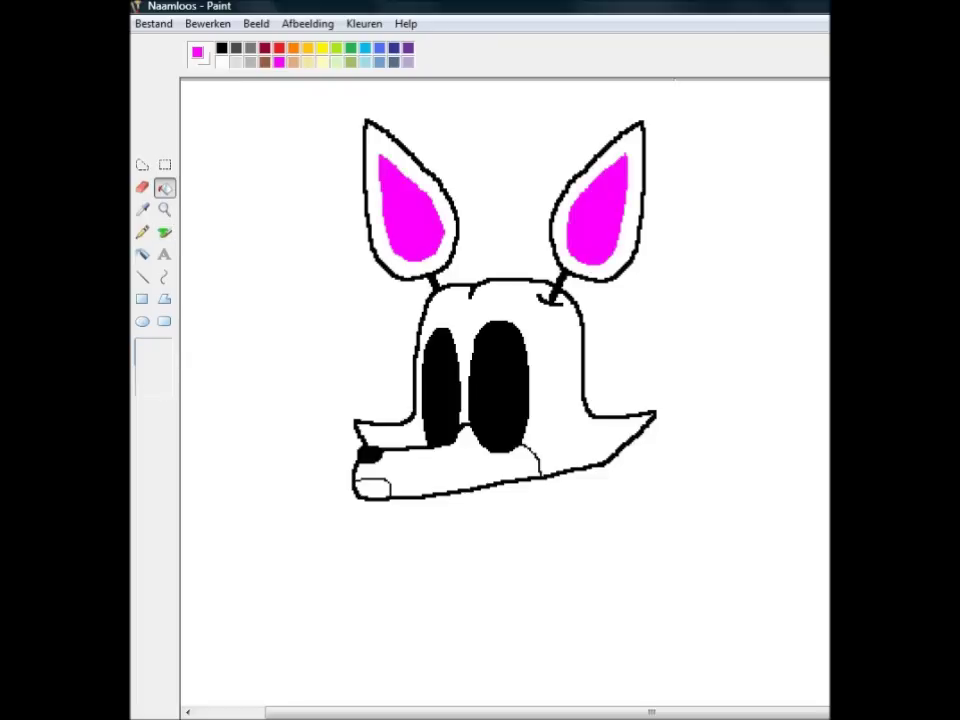
Fill the snout with magenta, leaving the small patch at its tip white.
click(164, 209)
click(402, 400)
click(164, 187)
click(620, 515)
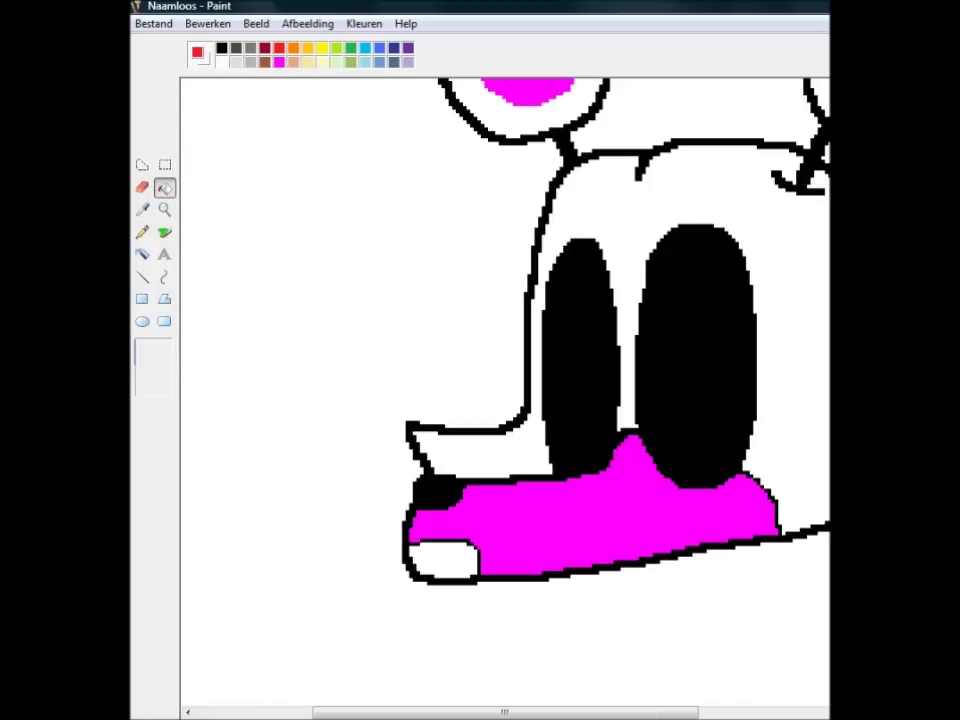
Mix a bright custom red and fill the small patch at the snout's tip with it.
double_click(264, 47)
click(568, 294)
click(583, 497)
click(440, 557)
Draw thin magenta outlines around both black eyes, ending at the snout.
click(164, 231)
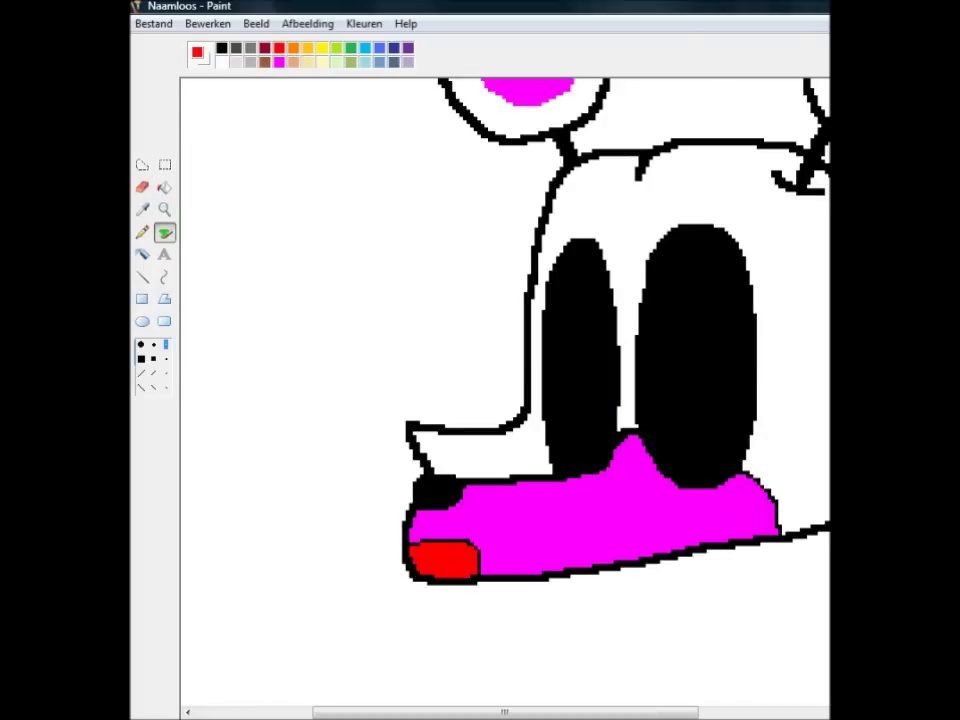
mouse_move(627, 430)
mouse_down()
mouse_move(630, 308)
mouse_move(659, 219)
mouse_move(723, 211)
mouse_move(755, 250)
mouse_move(764, 440)
mouse_up()
mouse_move(541, 470)
mouse_down()
mouse_move(535, 398)
mouse_move(544, 262)
mouse_move(582, 222)
mouse_move(621, 412)
mouse_move(620, 292)
mouse_up()
Fill the gaps between the eyes and their surrounding outlines with magenta.
click(165, 188)
click(577, 231)
click(546, 275)
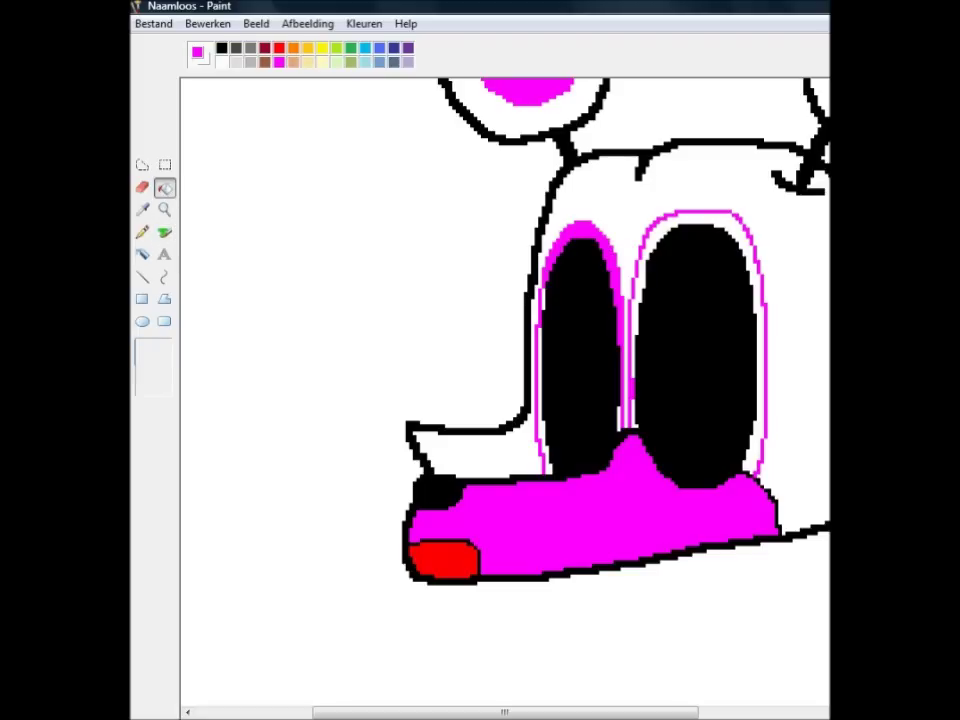
click(544, 300)
click(541, 400)
click(634, 412)
click(651, 234)
Draw a filled red oval as a cheek behind the larger eye.
click(165, 232)
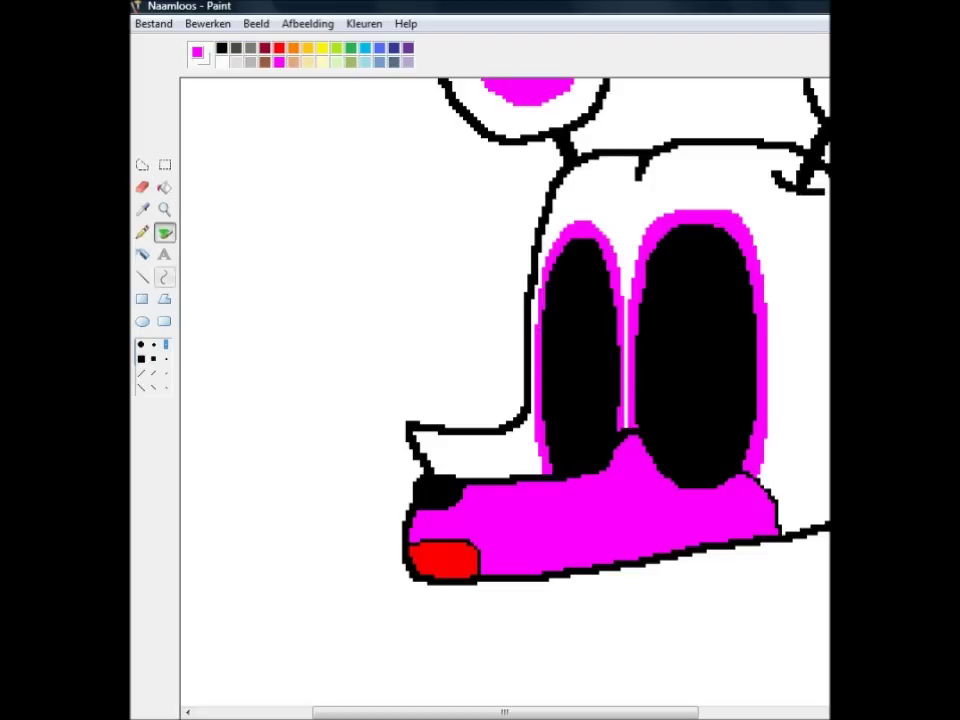
click(143, 322)
click(154, 384)
drag(780, 379, 858, 507)
Outline and fill a red cheek patch between the front tuft and the narrow eye.
click(165, 232)
drag(528, 441, 528, 472)
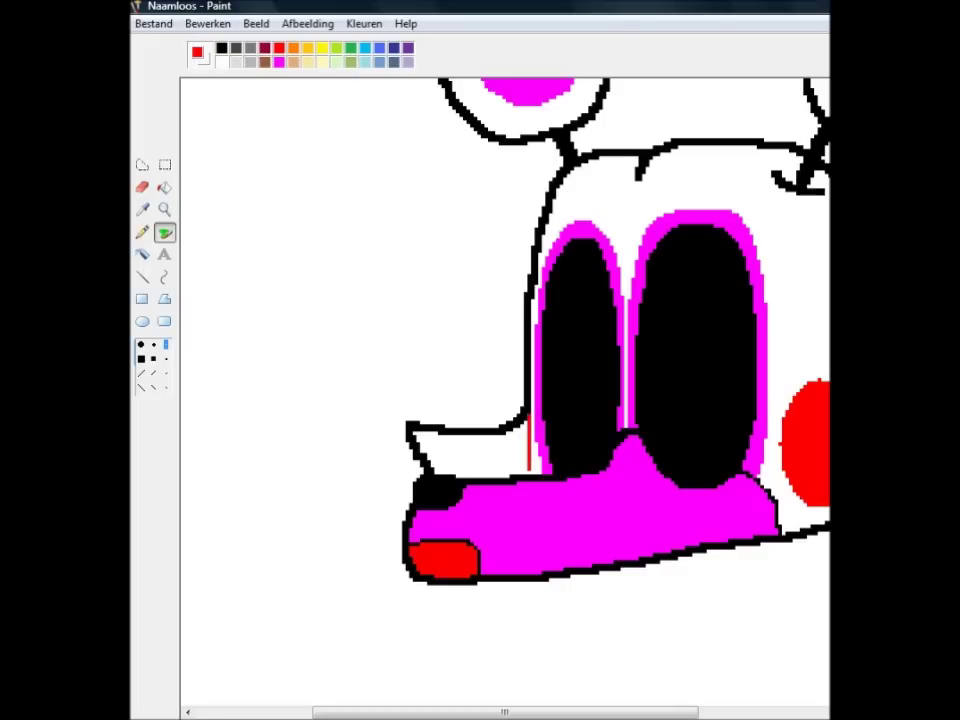
click(164, 187)
click(515, 448)
Draw three thin black eyelashes on the outer side of each eye.
click(164, 231)
click(221, 47)
drag(758, 326, 799, 313)
drag(758, 355, 799, 347)
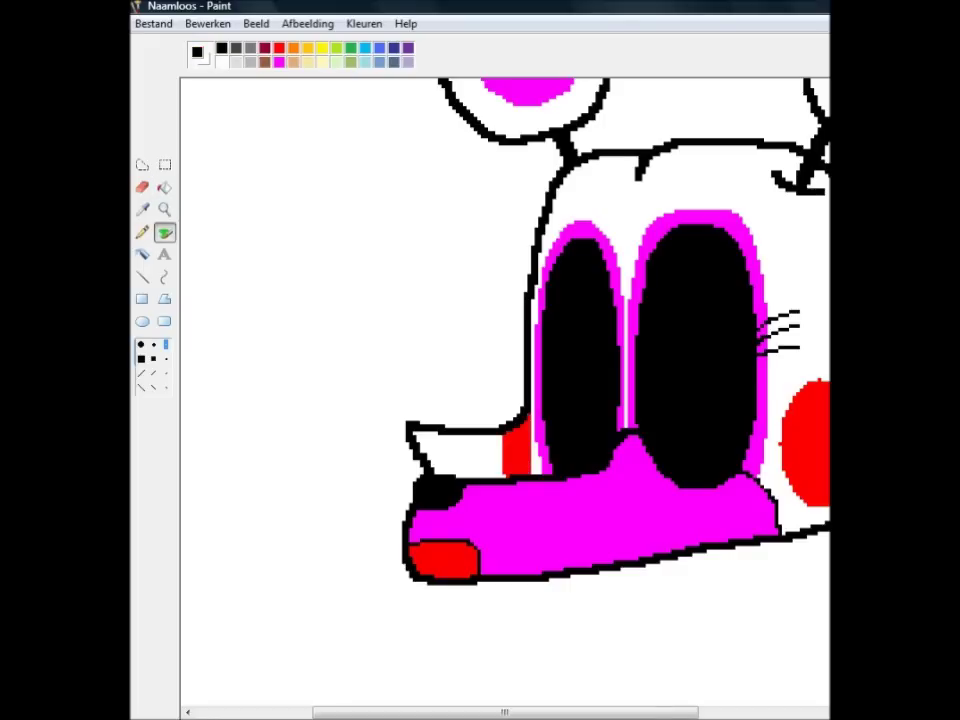
drag(515, 364, 511, 365)
Draw a filled white oval pupil in the narrow eye and place a copy of it in the larger eye.
click(143, 322)
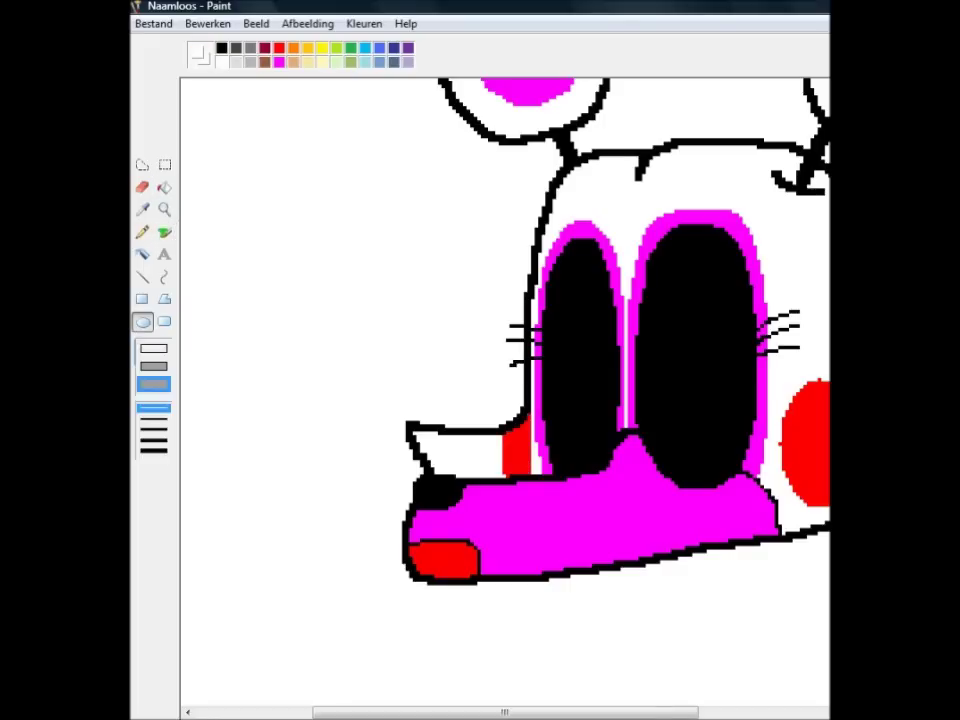
drag(580, 360, 607, 415)
click(165, 165)
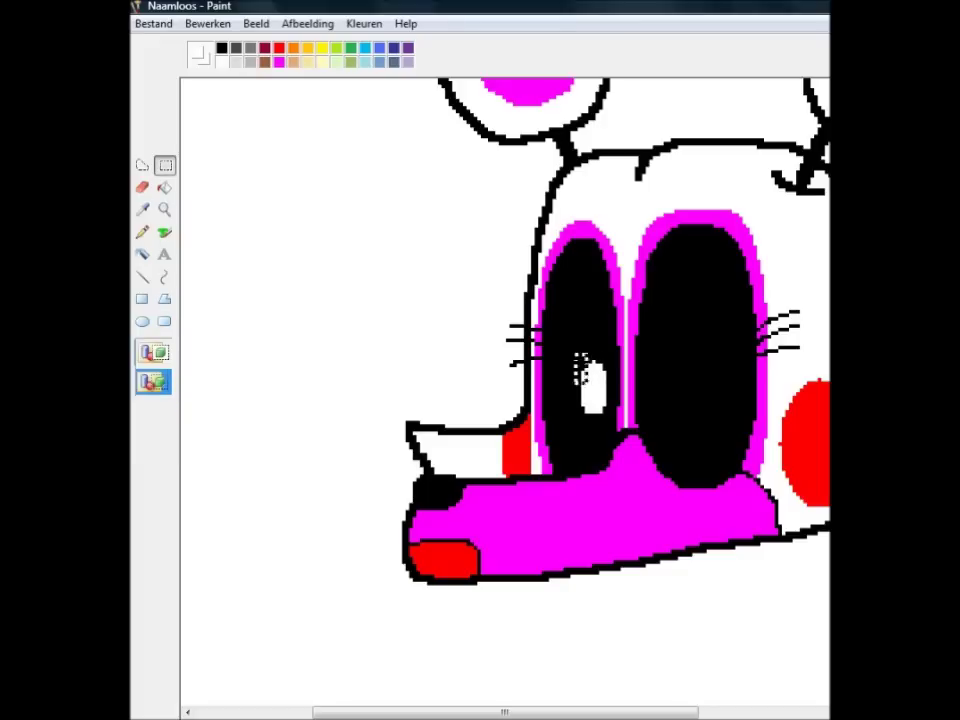
drag(574, 349, 621, 424)
right_click(604, 409)
click(654, 435)
right_click(411, 366)
click(446, 416)
drag(205, 115, 730, 384)
click(153, 352)
Draw a row of six thin black pointed teeth along the underside of the snout.
scroll(730, 384, down, 3)
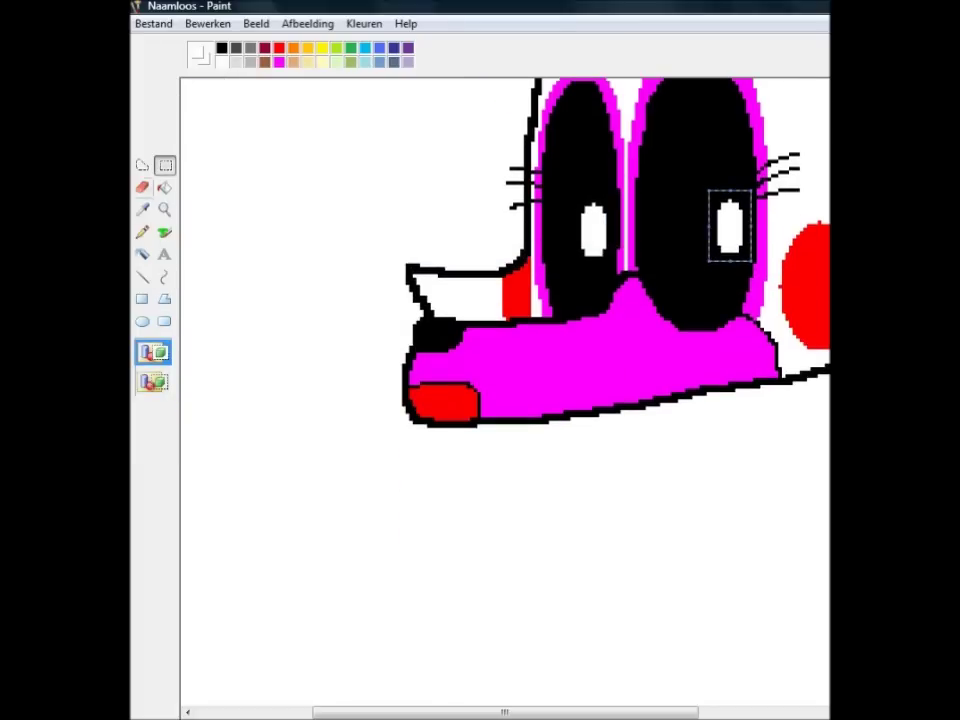
click(165, 232)
click(222, 48)
click(165, 210)
drag(160, 354, 160, 362)
click(165, 165)
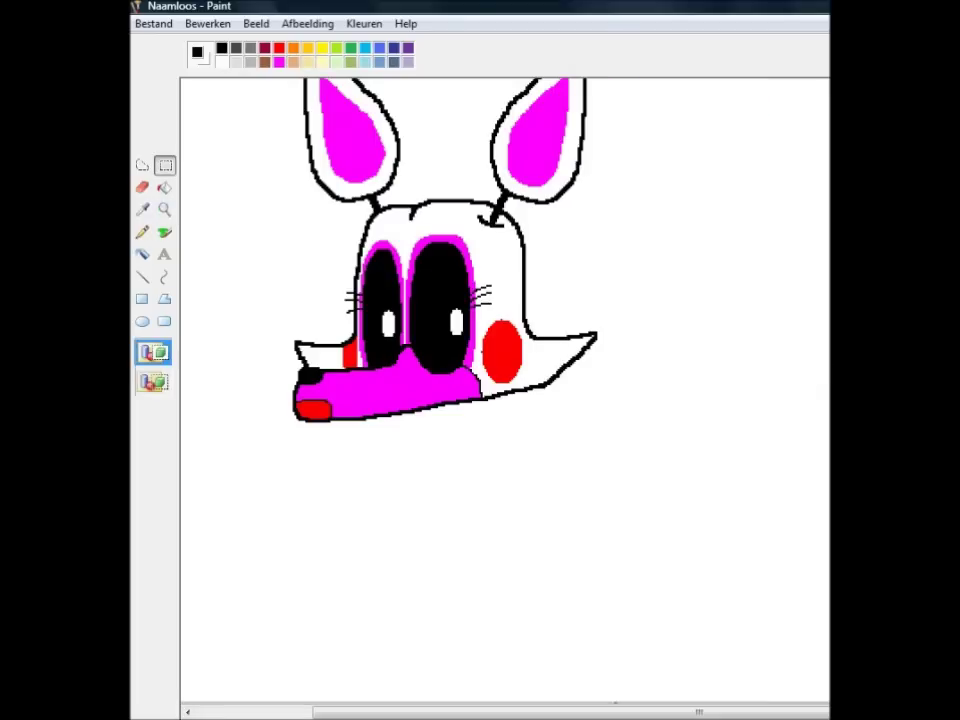
scroll(504, 390, up, 3)
drag(699, 712, 739, 712)
click(165, 188)
click(164, 209)
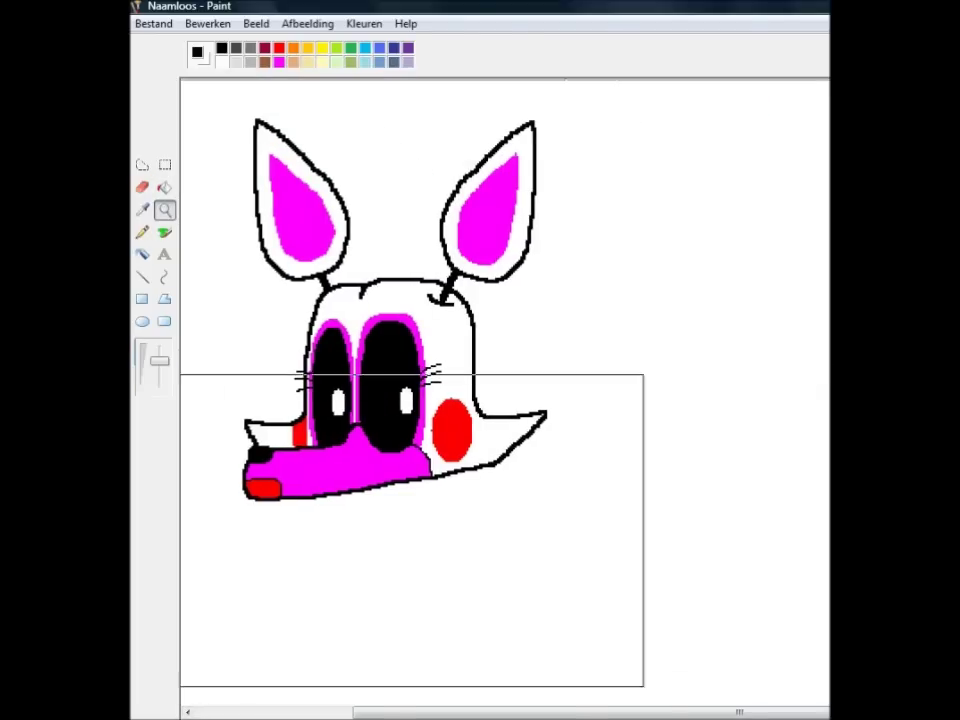
click(411, 530)
click(164, 231)
mouse_move(296, 336)
mouse_down()
mouse_move(321, 381)
mouse_move(327, 333)
mouse_up()
mouse_move(248, 334)
mouse_down()
mouse_move(270, 378)
mouse_move(283, 336)
mouse_up()
mouse_move(354, 333)
mouse_down()
mouse_move(397, 351)
mouse_move(462, 318)
mouse_move(585, 295)
mouse_up()
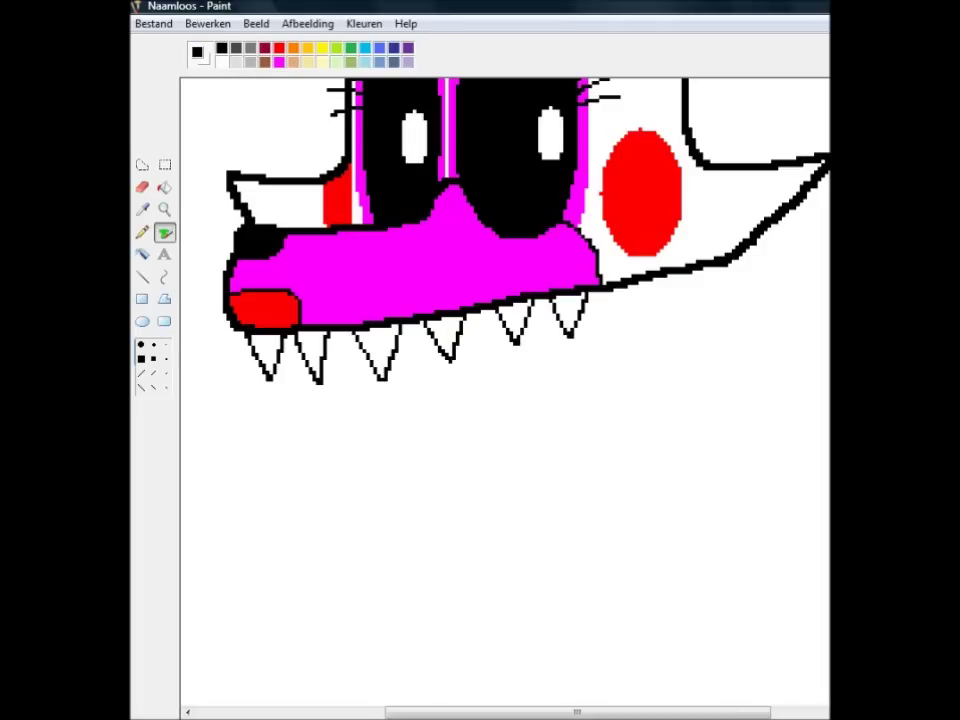
Draw a thick-lined band under the back of the snout and a thin inner outline for the hanging lower jaw.
mouse_move(468, 317)
mouse_down()
mouse_move(510, 366)
mouse_move(583, 349)
mouse_up()
mouse_move(630, 290)
mouse_down()
mouse_move(636, 344)
mouse_move(608, 540)
mouse_move(615, 590)
mouse_move(575, 621)
mouse_move(543, 553)
mouse_up()
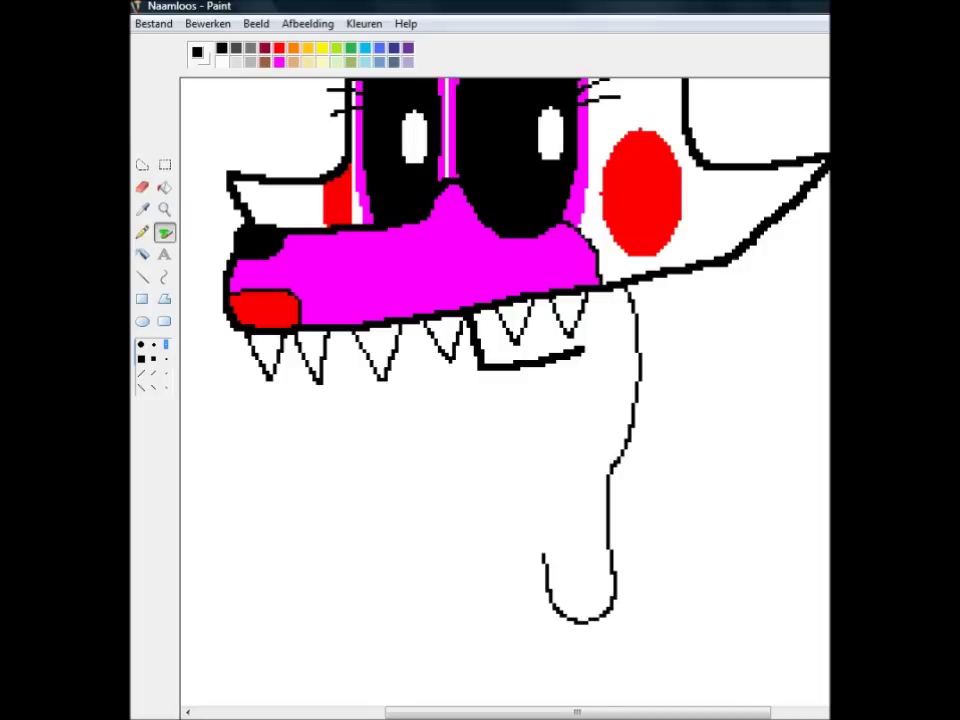
click(166, 358)
drag(584, 348, 635, 338)
Draw pointed teeth along both sides of the lower jaw and add a second band below the first.
click(166, 344)
drag(597, 613, 611, 575)
mouse_move(609, 558)
mouse_down()
mouse_move(585, 549)
mouse_move(607, 516)
mouse_move(582, 461)
mouse_move(627, 443)
mouse_move(631, 387)
mouse_up()
mouse_move(578, 609)
mouse_down()
mouse_move(542, 611)
mouse_move(562, 586)
mouse_move(546, 533)
mouse_move(565, 531)
mouse_up()
mouse_move(544, 455)
mouse_down()
mouse_move(527, 482)
mouse_move(494, 467)
mouse_move(543, 451)
mouse_up()
mouse_move(536, 433)
mouse_down()
mouse_move(504, 437)
mouse_move(484, 430)
mouse_move(526, 412)
mouse_up()
mouse_move(594, 398)
mouse_down()
mouse_move(518, 411)
mouse_move(484, 371)
mouse_up()
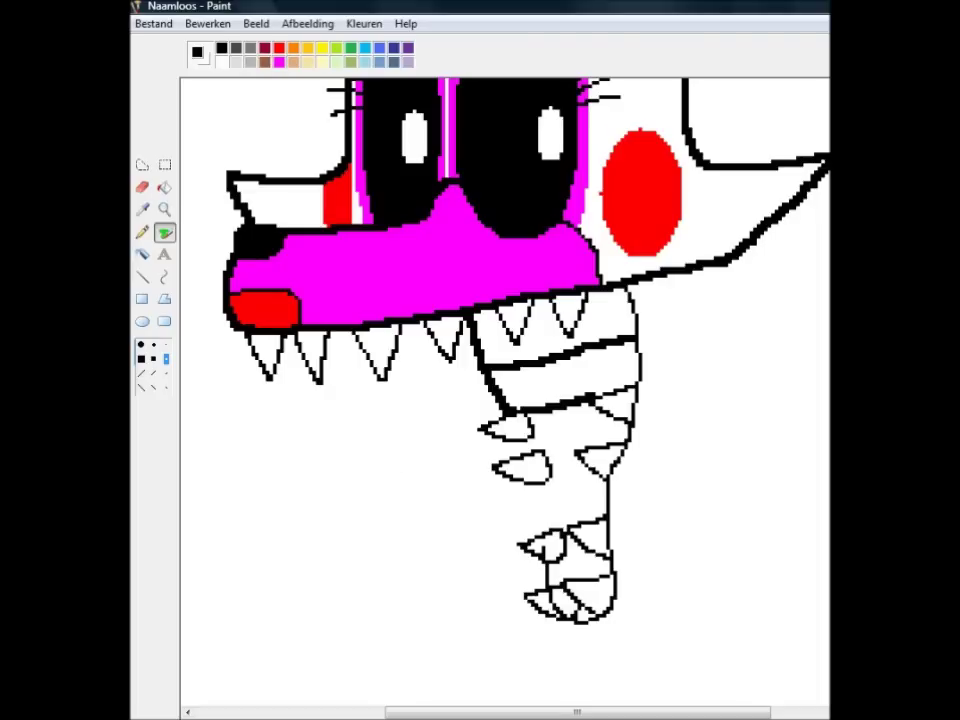
Close the front of the lower jaw's interior with a thin line and fill the interior around the teeth black.
click(222, 48)
drag(540, 482, 546, 532)
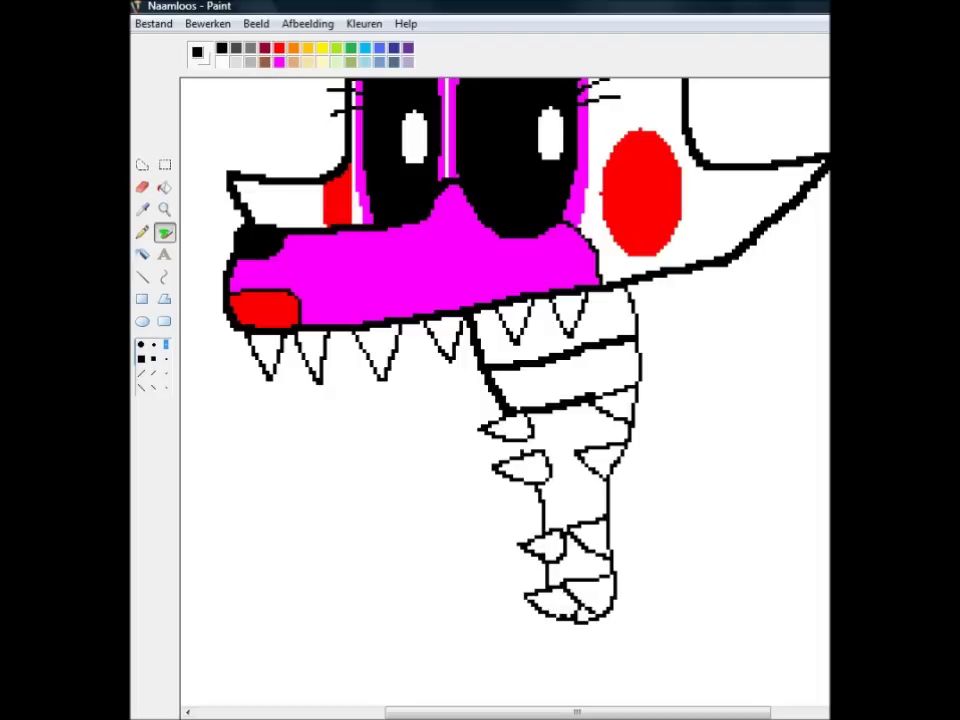
click(165, 187)
click(576, 485)
click(575, 567)
click(582, 615)
Draw a thick black outer contour around the lower jaw, joining the snout at both ends.
click(165, 232)
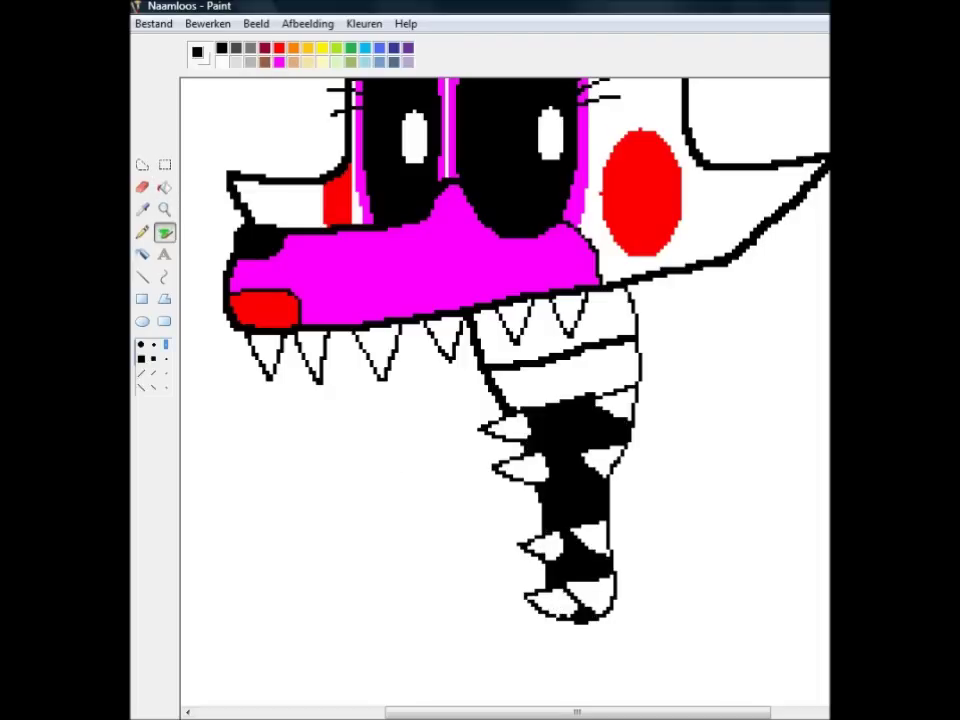
drag(658, 288, 669, 290)
mouse_move(633, 498)
mouse_down()
mouse_move(621, 633)
mouse_move(549, 639)
mouse_move(531, 604)
mouse_move(518, 483)
mouse_up()
key(ctrl+z)
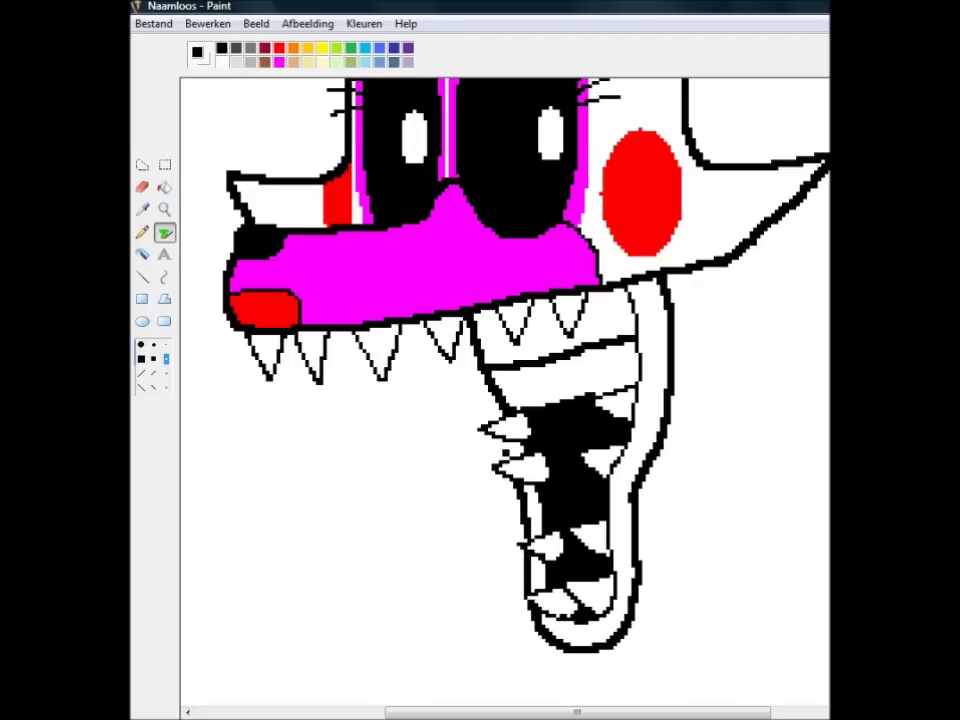
drag(490, 418, 464, 360)
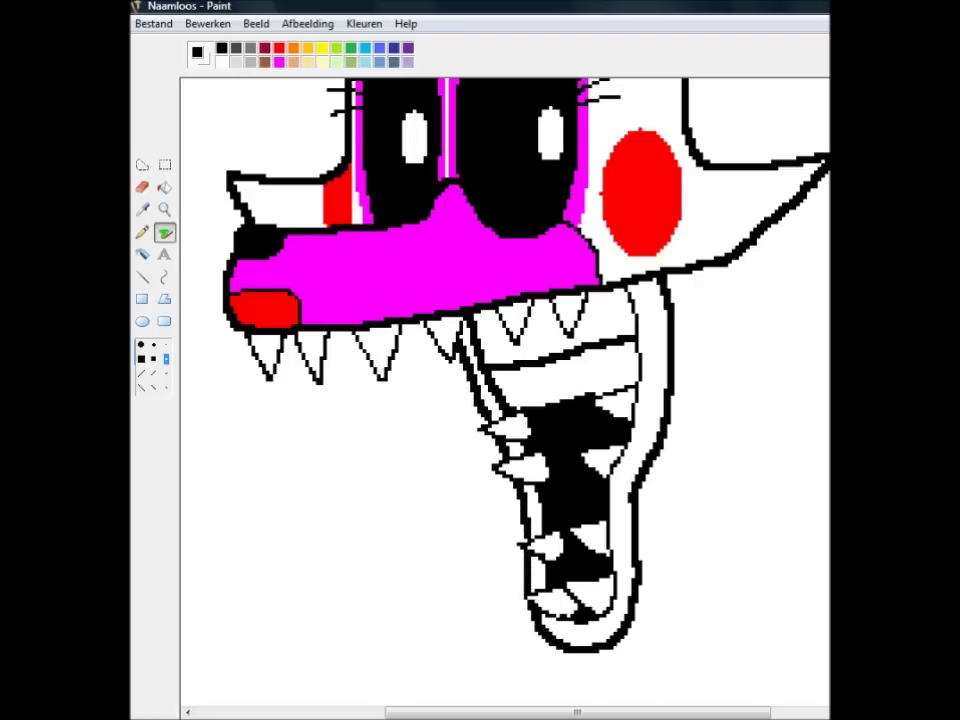
Fill the two bands at the top of the lower jaw with dark grey.
click(165, 188)
click(236, 48)
click(548, 341)
click(556, 381)
Divide the dark grey bands into segments with thin black crossing lines.
click(165, 232)
click(222, 48)
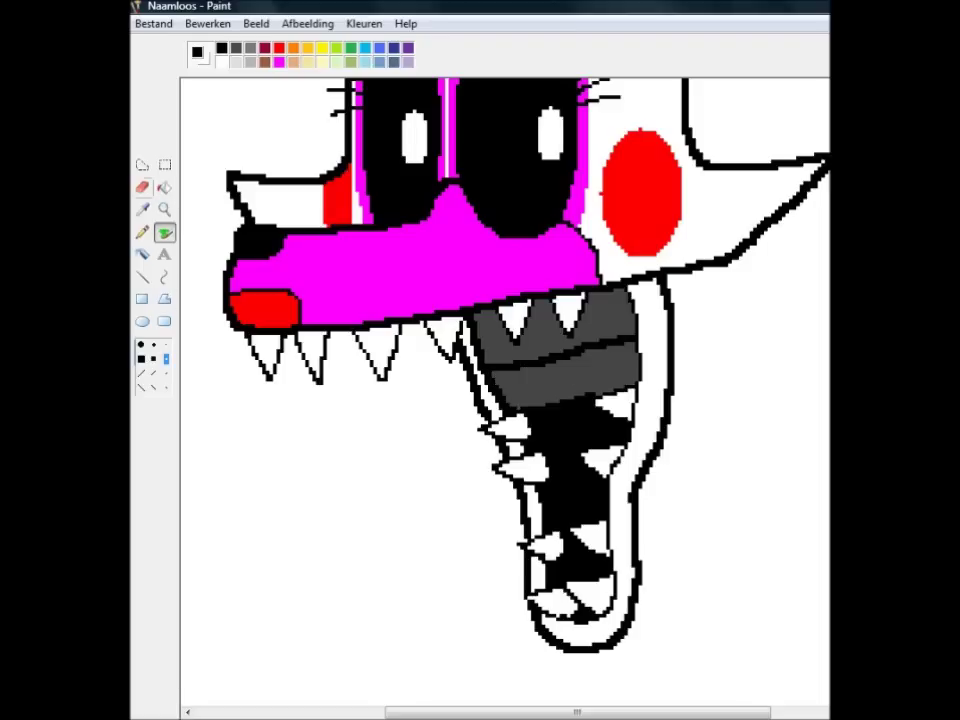
drag(518, 344, 537, 406)
drag(548, 299, 572, 398)
drag(597, 291, 615, 385)
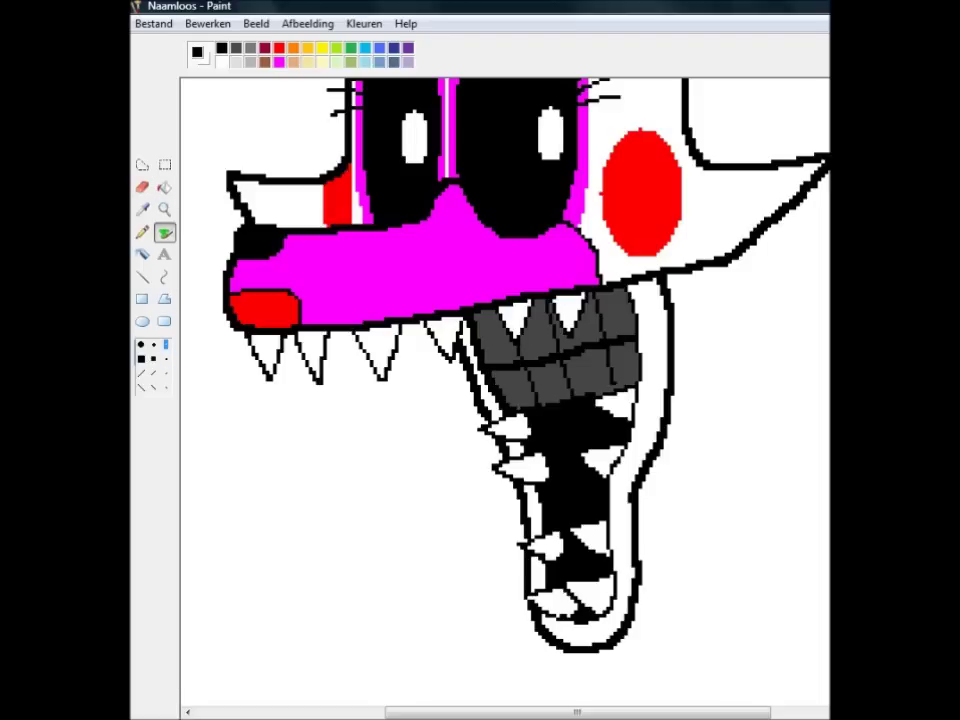
Fill the outlined patch at the lower jaw's tip with red.
click(165, 188)
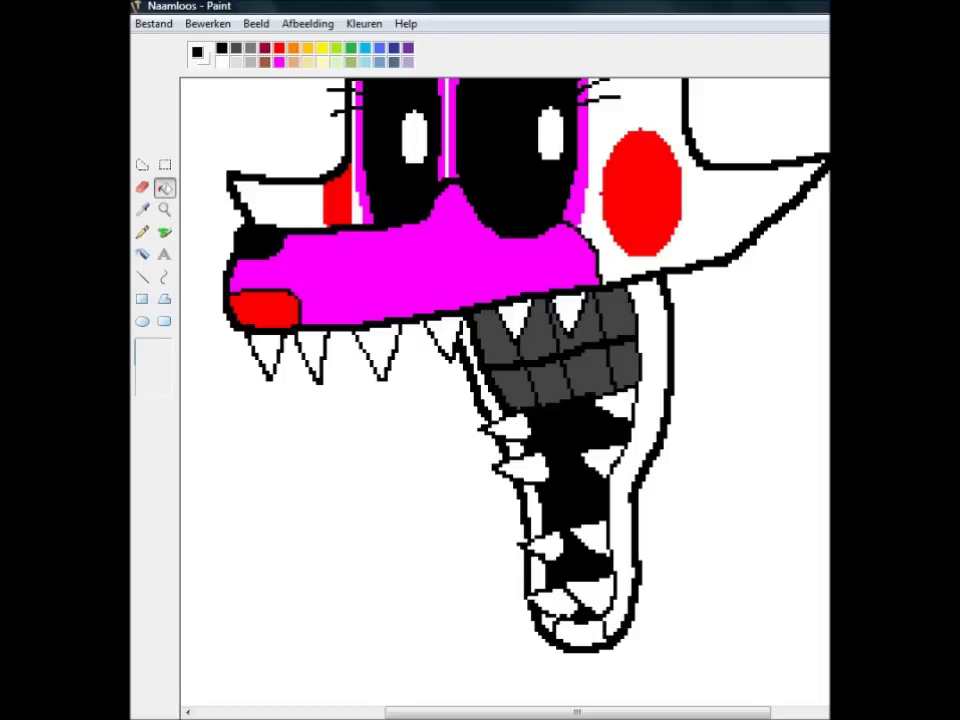
click(580, 633)
Select the entire head and move it toward the left edge of the canvas.
click(165, 210)
drag(159, 354, 159, 367)
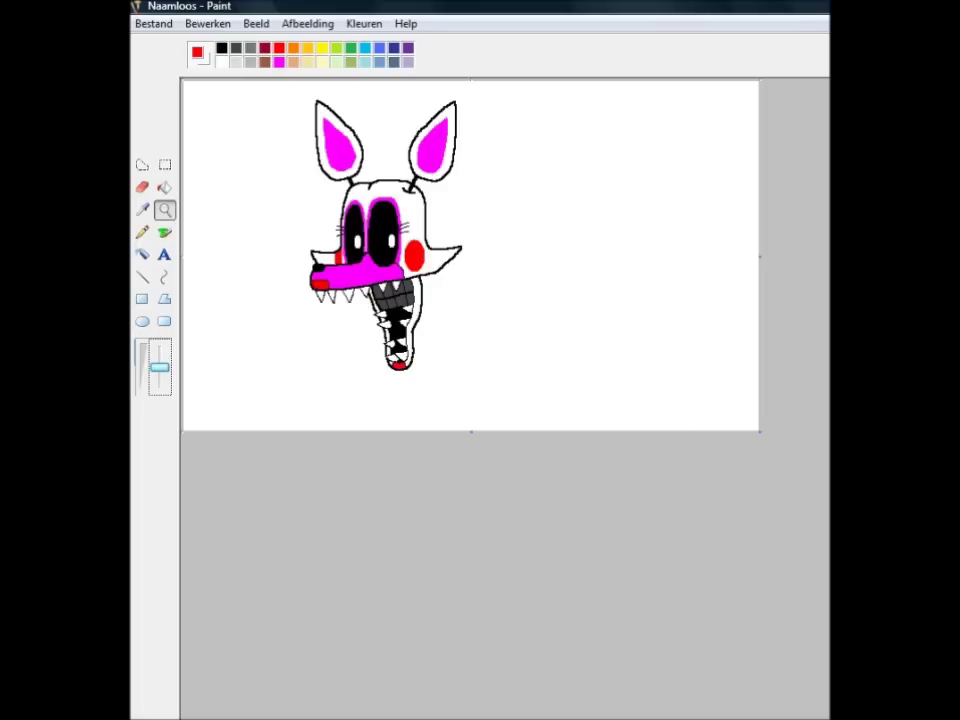
click(165, 165)
drag(268, 95, 480, 405)
mouse_move(380, 250)
mouse_down()
mouse_move(326, 274)
mouse_move(300, 264)
mouse_up()
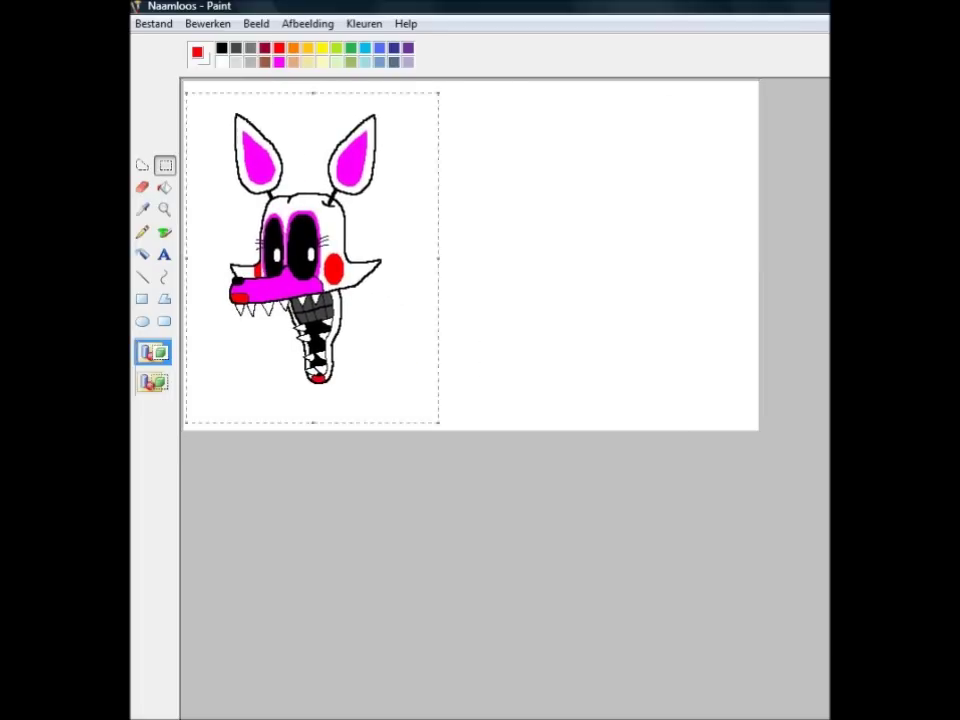
Outline a narrow hanging strip in thin black from the rear ear's base down toward the red cheek.
click(164, 209)
drag(159, 367, 159, 354)
click(165, 232)
drag(482, 329, 484, 379)
drag(494, 336, 494, 393)
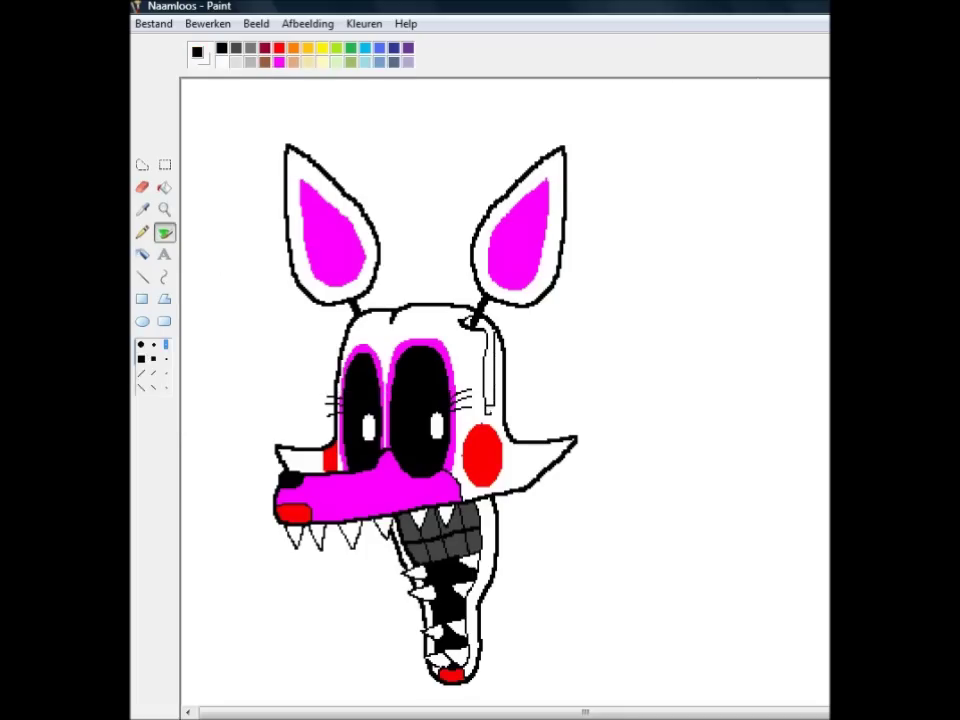
Fill the hanging strip and its hole at the ear base dark red, and the strip's small end yellow.
click(165, 188)
click(265, 48)
click(489, 360)
click(467, 322)
click(322, 48)
Draw the black outline of a small bar behind the lower jaw, below the rear cheek tuft.
click(164, 231)
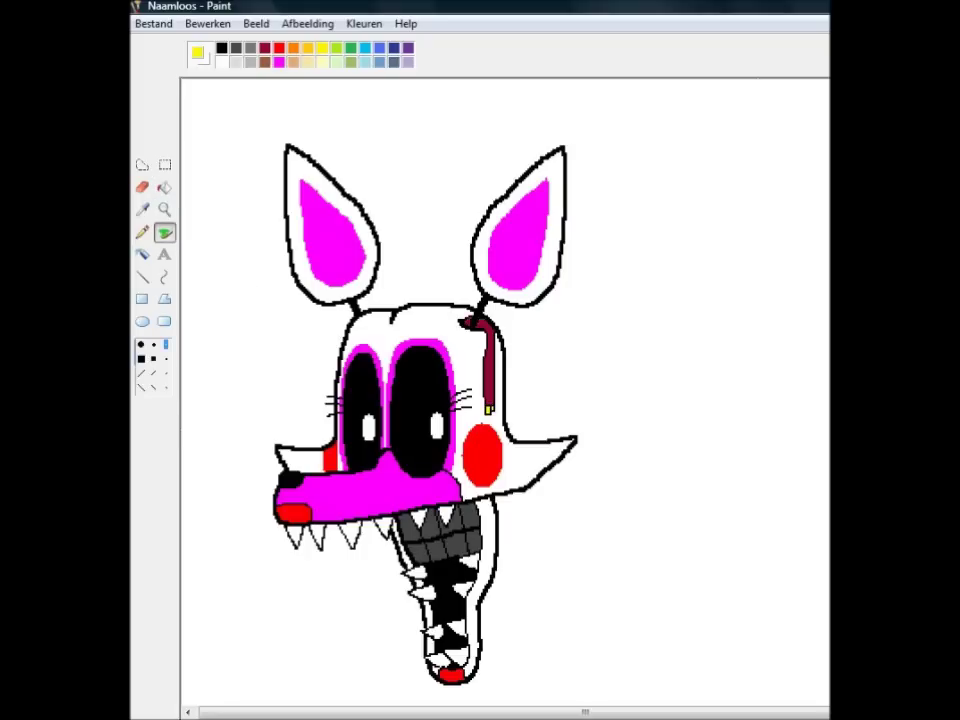
drag(507, 495, 500, 540)
click(165, 210)
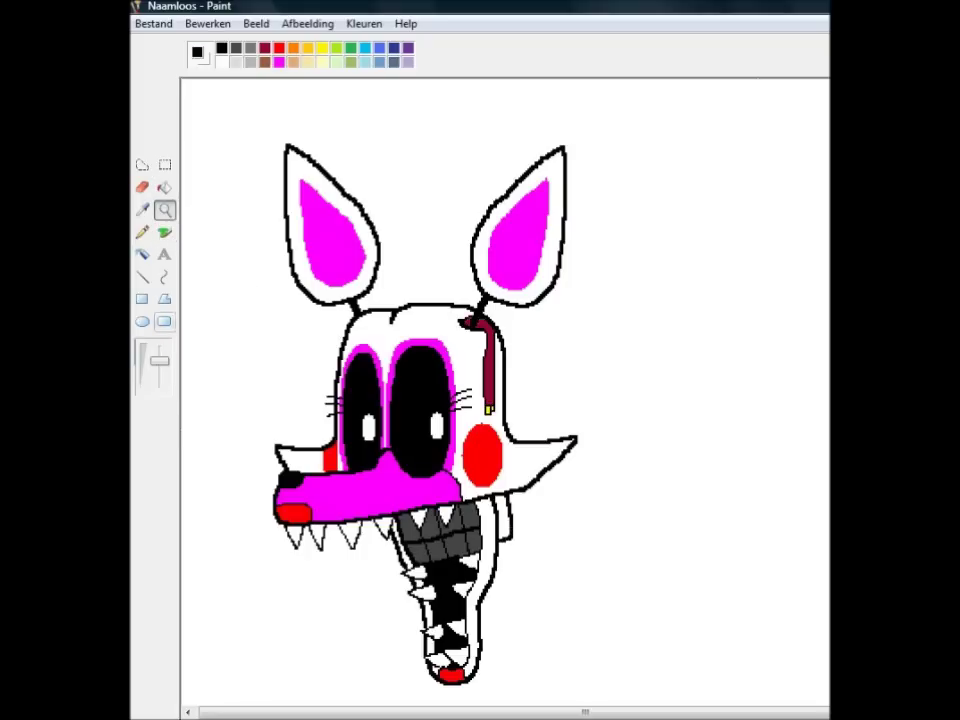
Draw the black outlines of a long curved tube from the bar behind the jaw up to the canvas's upper edge.
click(159, 370)
click(165, 232)
mouse_move(350, 290)
mouse_down()
mouse_move(420, 240)
mouse_move(426, 98)
mouse_up()
drag(388, 298, 434, 236)
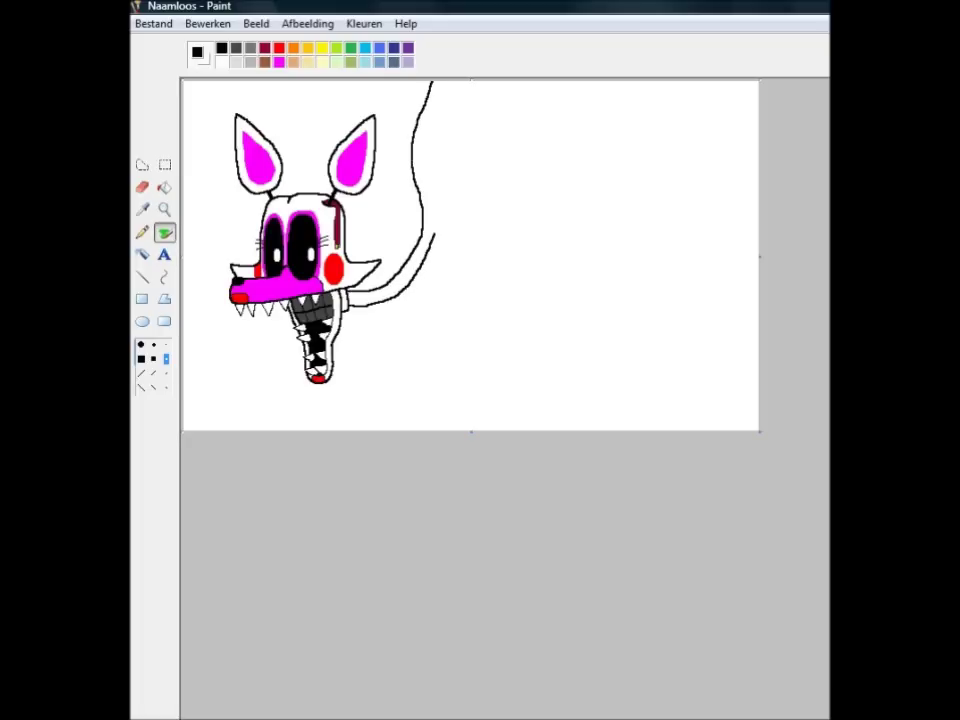
drag(428, 170, 445, 82)
Fill the small bar dark grey and the tube grey, and divide the tube into segments with thin black cross lines.
click(164, 187)
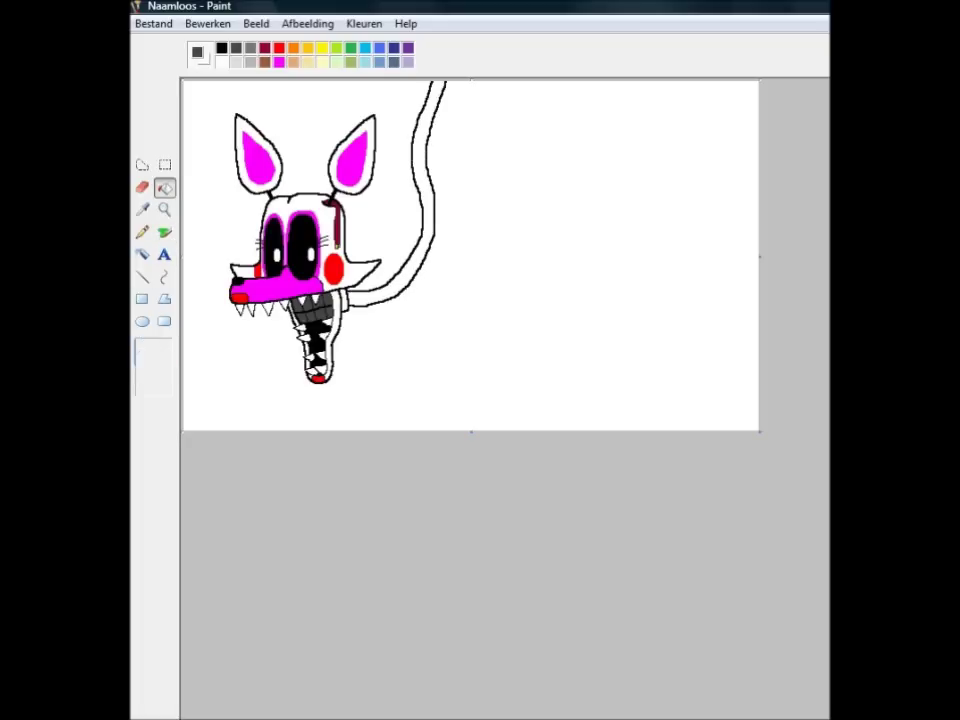
click(425, 200)
click(164, 208)
click(400, 240)
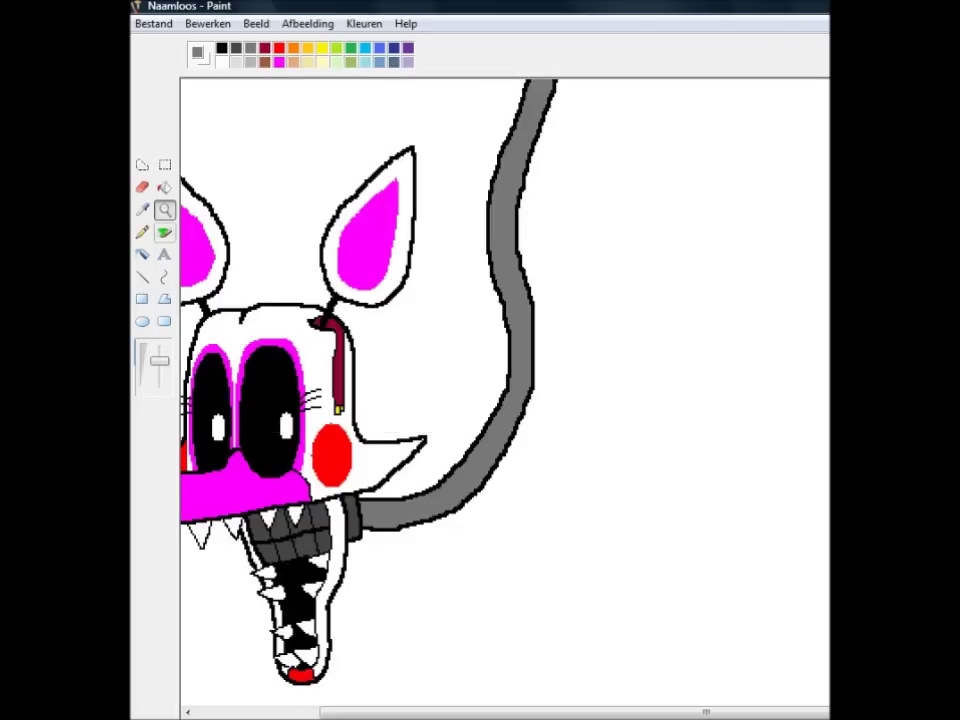
click(164, 231)
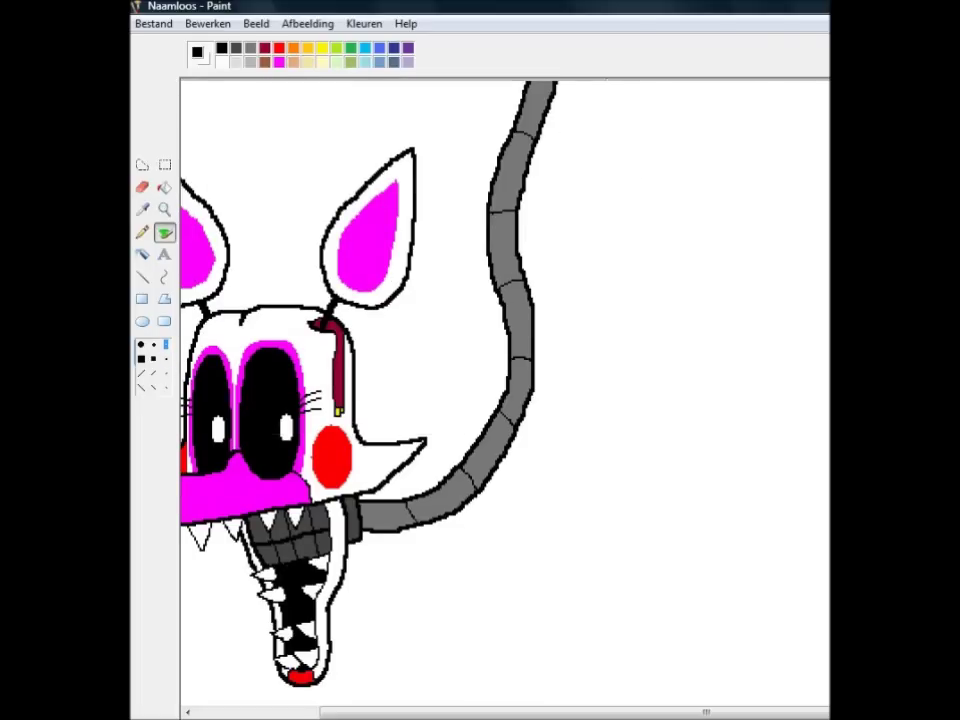
Draw a tilted bow tie in black outline on the blank area beside the tube and fill its knot and both wings magenta.
mouse_move(648, 500)
mouse_down()
mouse_move(676, 490)
mouse_move(648, 505)
mouse_move(706, 553)
mouse_move(690, 520)
mouse_move(612, 478)
mouse_move(655, 482)
mouse_move(636, 490)
mouse_up()
click(165, 188)
click(279, 62)
click(711, 510)
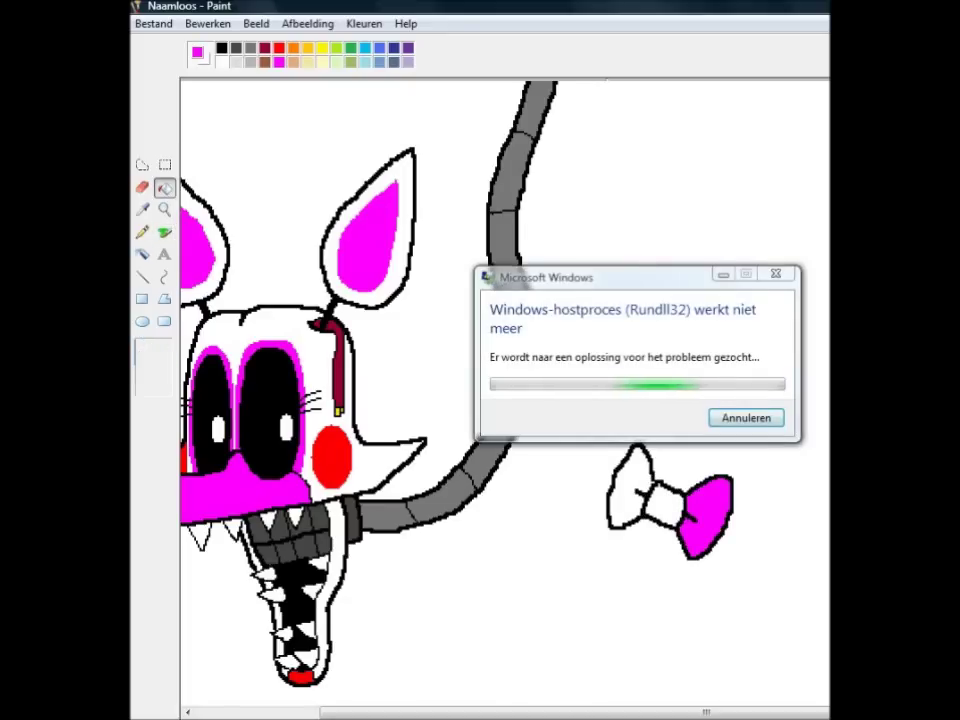
click(664, 504)
click(630, 490)
Select the bow tie with a transparent background and move it onto the curved tube behind the head.
click(164, 209)
click(153, 348)
click(164, 164)
click(153, 381)
drag(460, 245, 560, 342)
drag(510, 293, 428, 214)
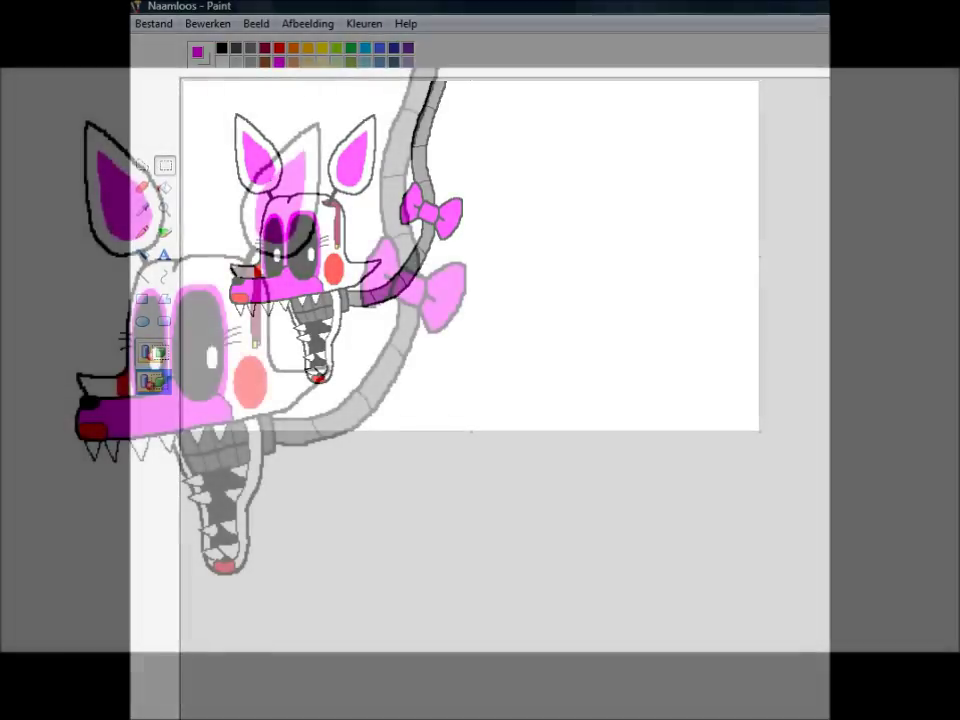